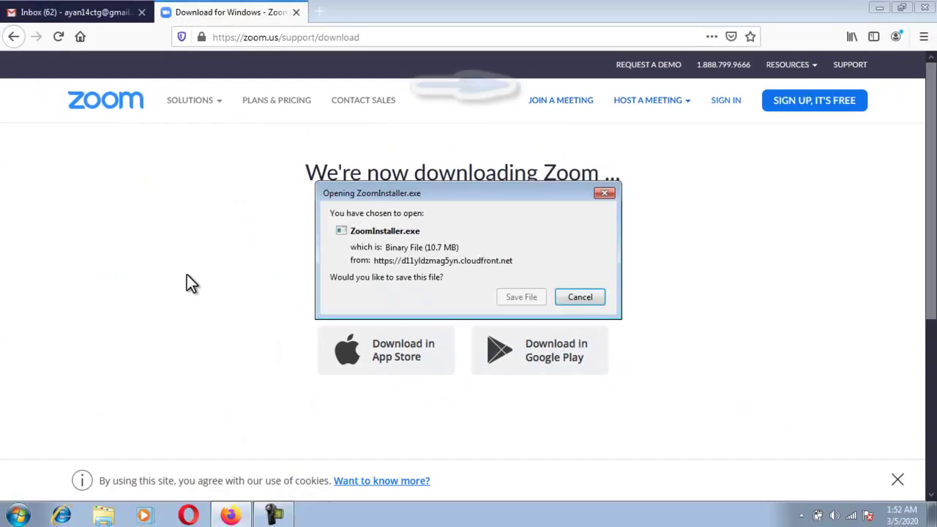
Save the Zoom Windows installer and launch ZoomInstaller.exe from the downloads panel
click(512, 297)
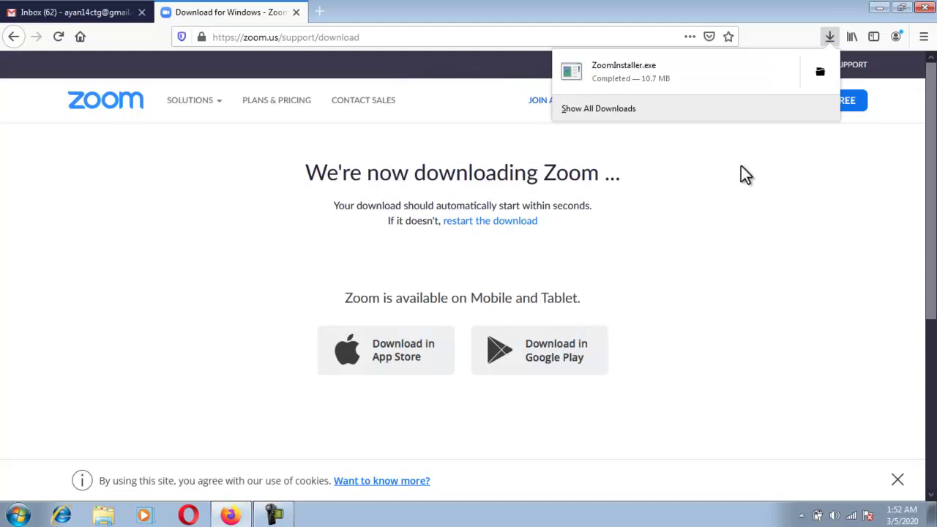
click(741, 84)
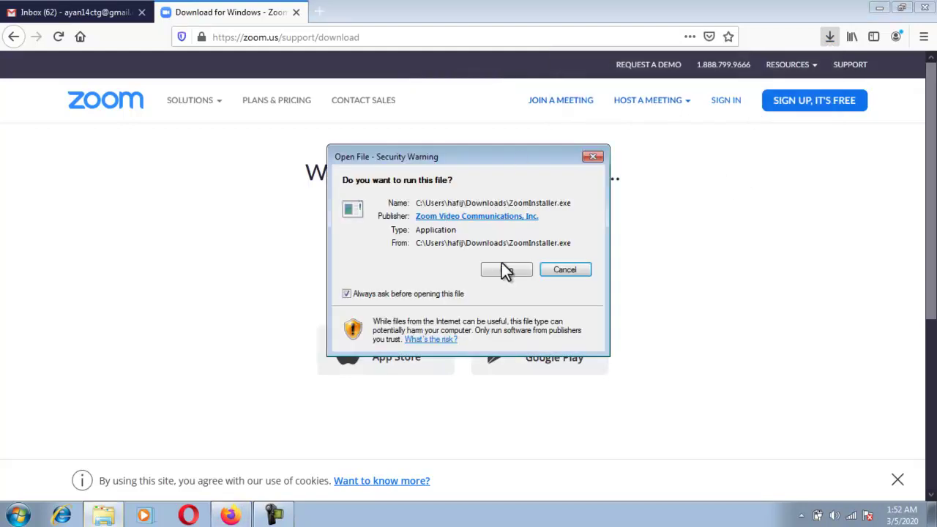
Run the installer to get Zoom Cloud Meetings 4.6.7, then go to the free sign-up page
click(506, 269)
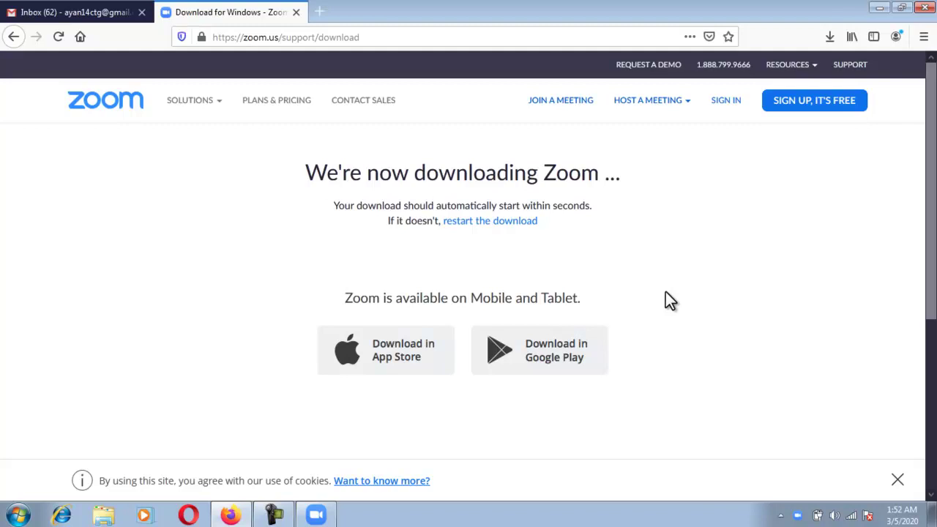
click(316, 515)
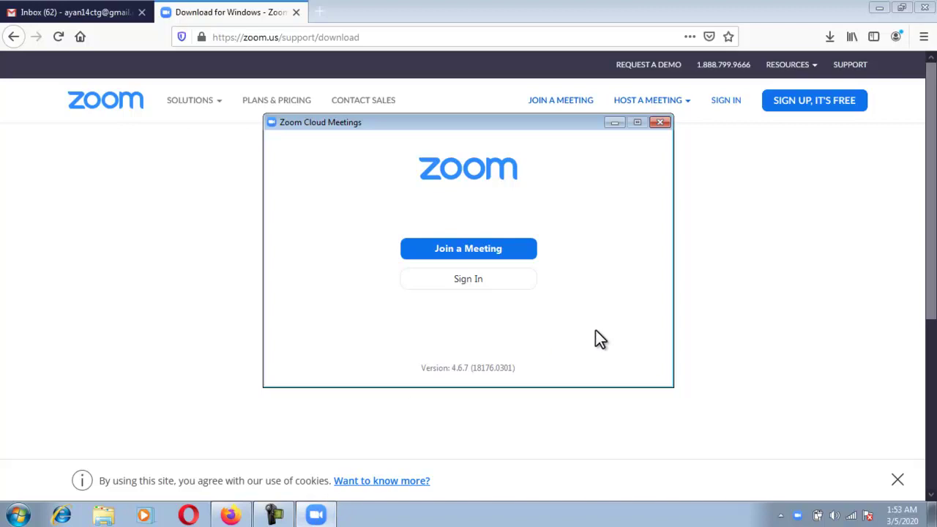
click(722, 236)
click(797, 101)
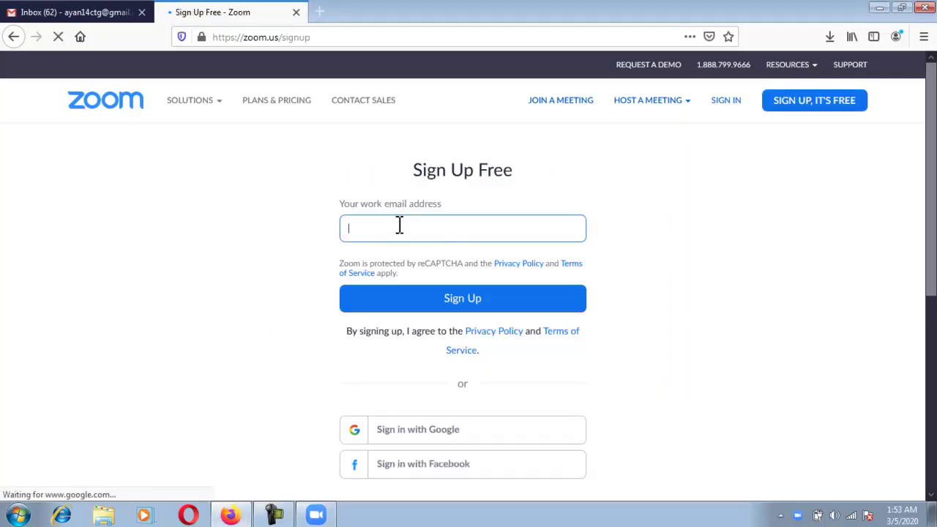
Sign up on zoom.us with the work e-mail address
click(424, 219)
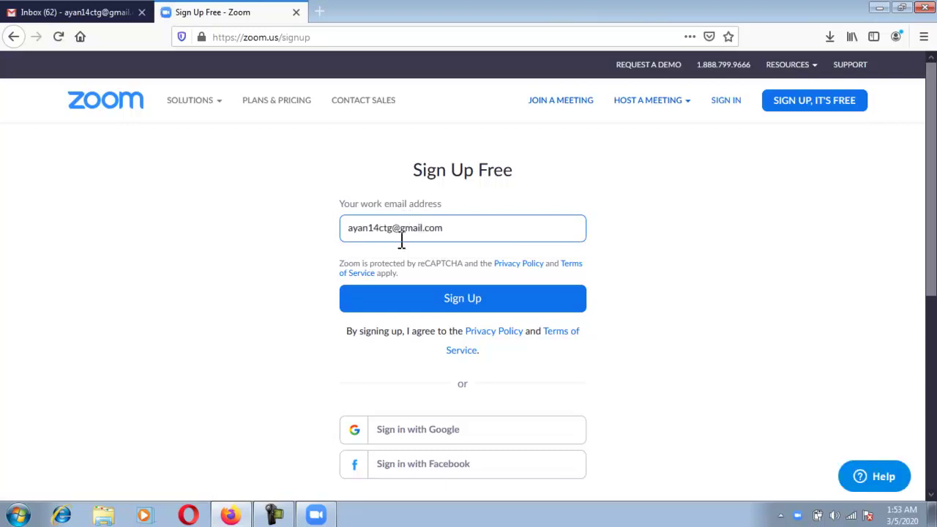
click(461, 299)
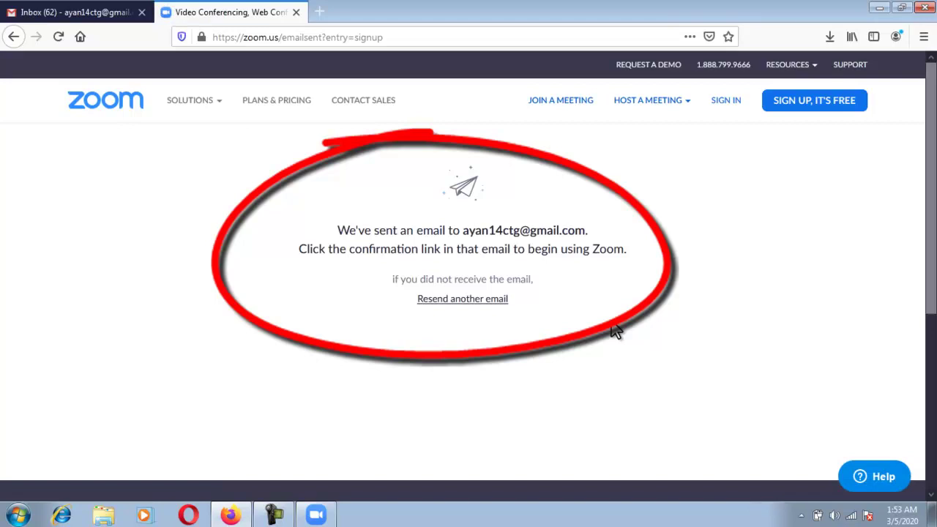
In Gmail, open 'Please activate your Zoom account' and follow its Activate Account link
click(114, 17)
click(59, 37)
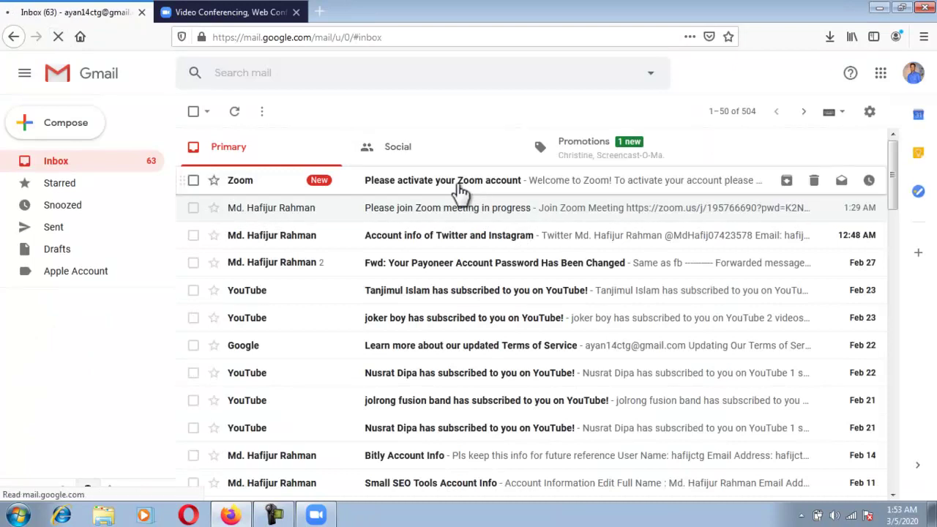
click(455, 183)
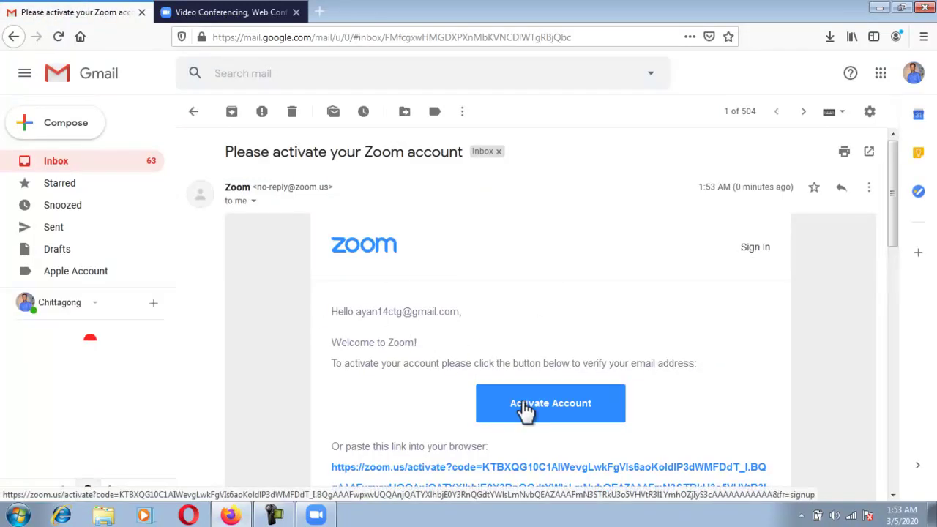
click(519, 402)
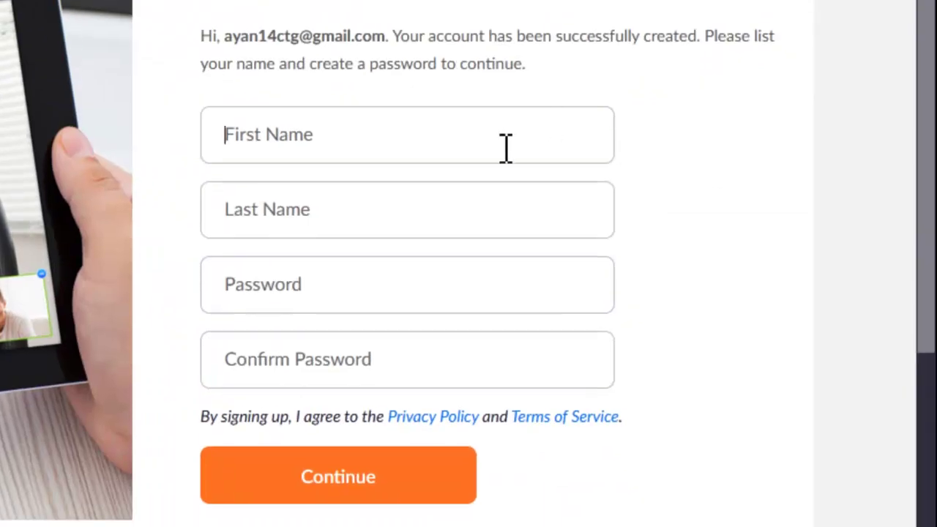
Fill in the account's first name, last name, password and password confirmation
click(504, 146)
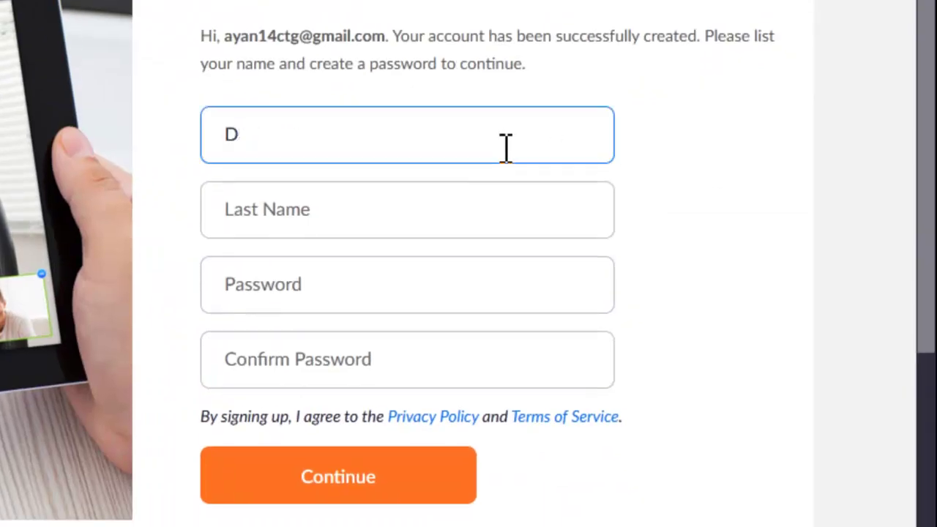
key(Tab)
key(Tab)
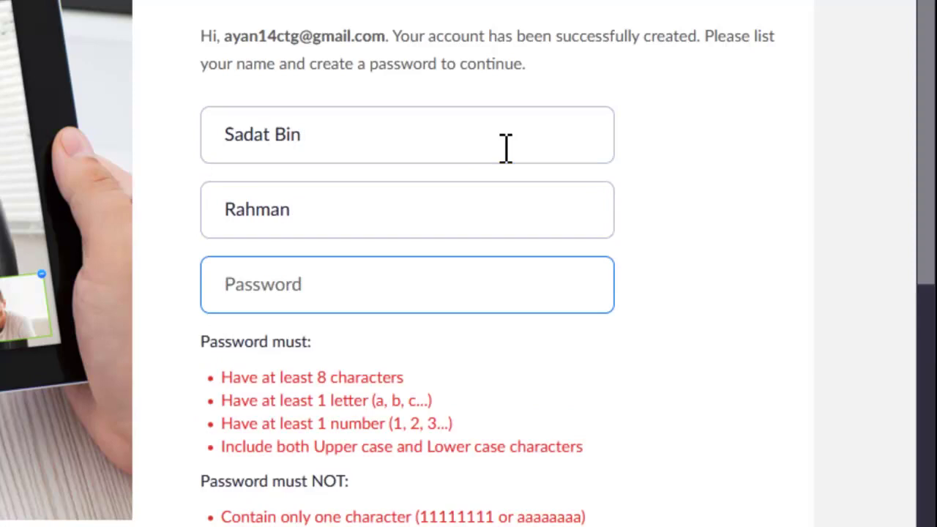
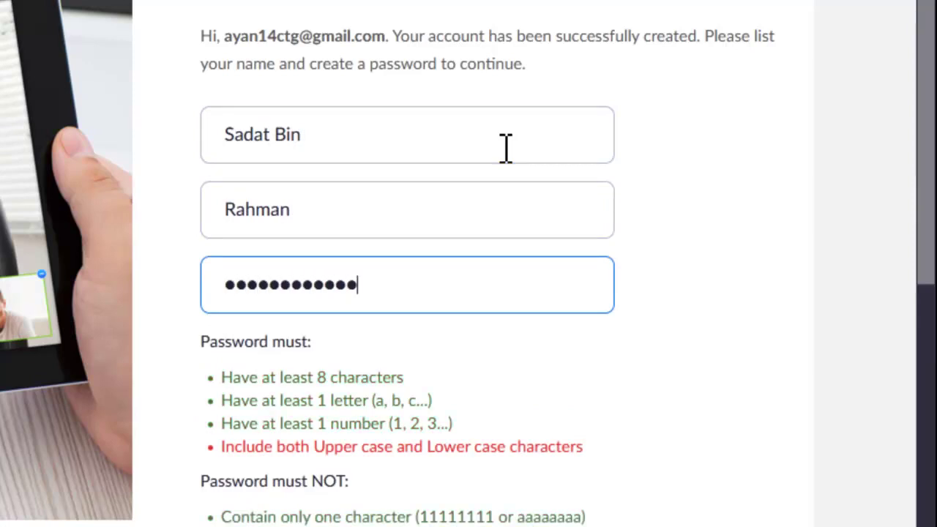
scroll(864, 194, down, 3)
click(347, 383)
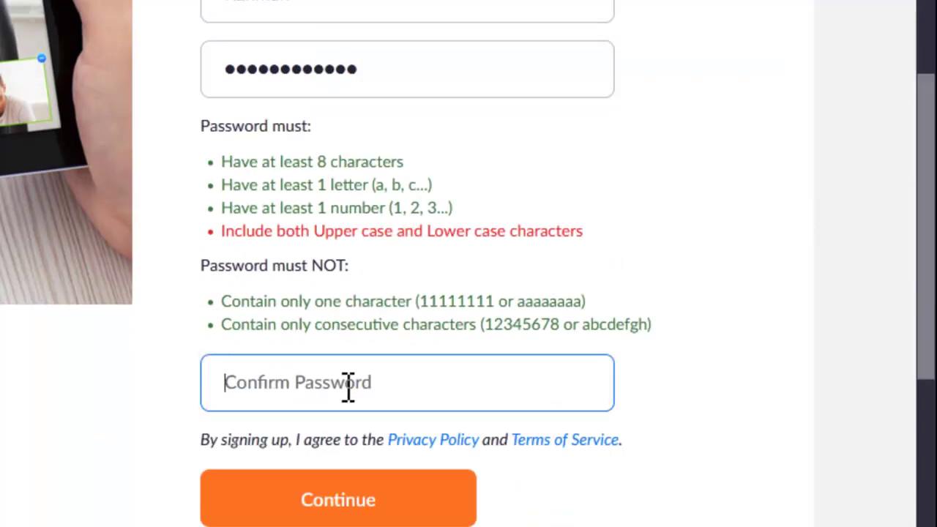
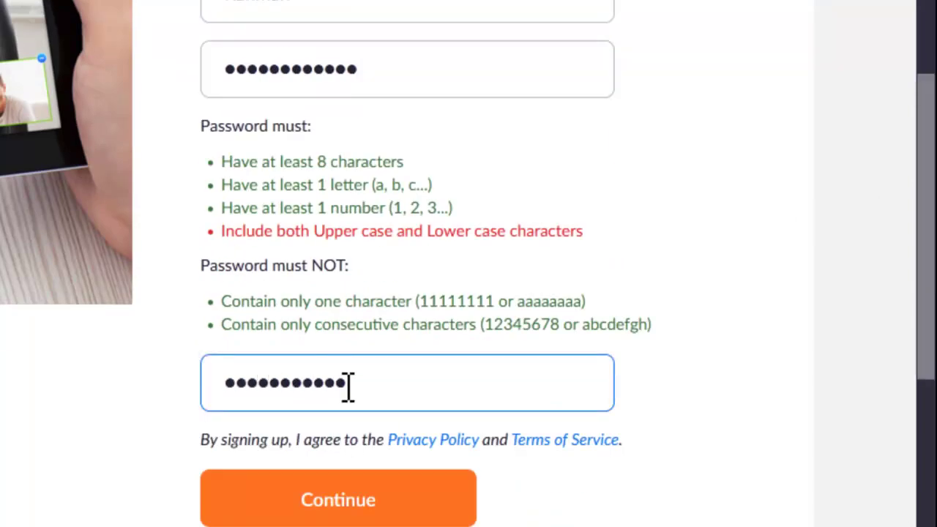
click(363, 510)
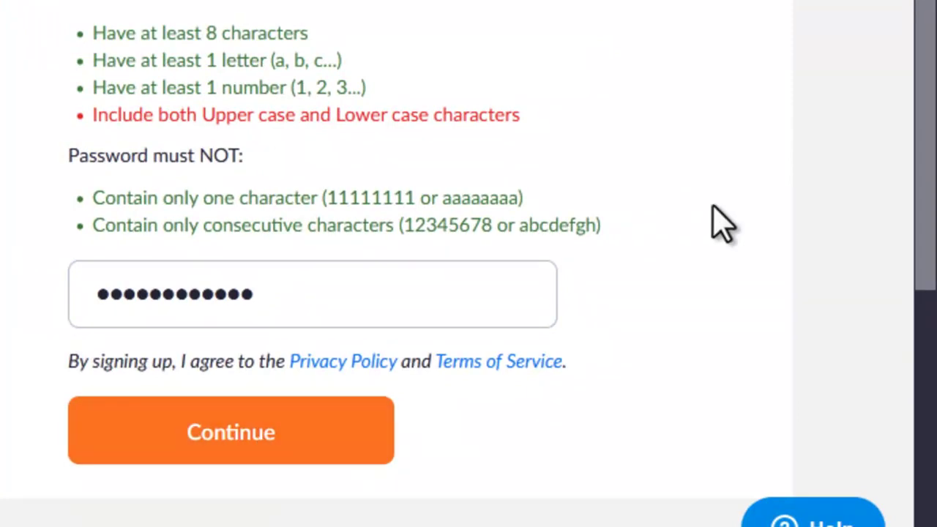
Add the required capital letter to both password fields and submit the form
scroll(910, 230, down, 1)
scroll(512, 220, up, 4)
click(327, 177)
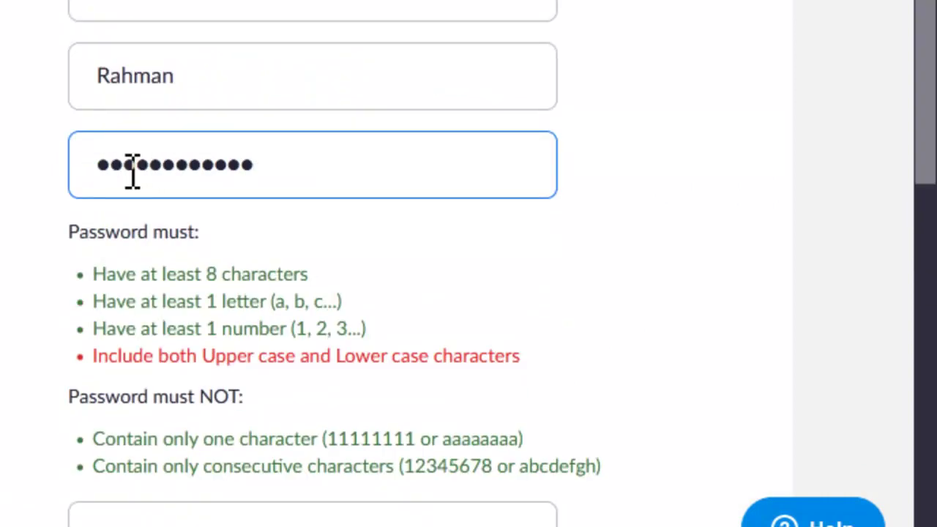
text(A)
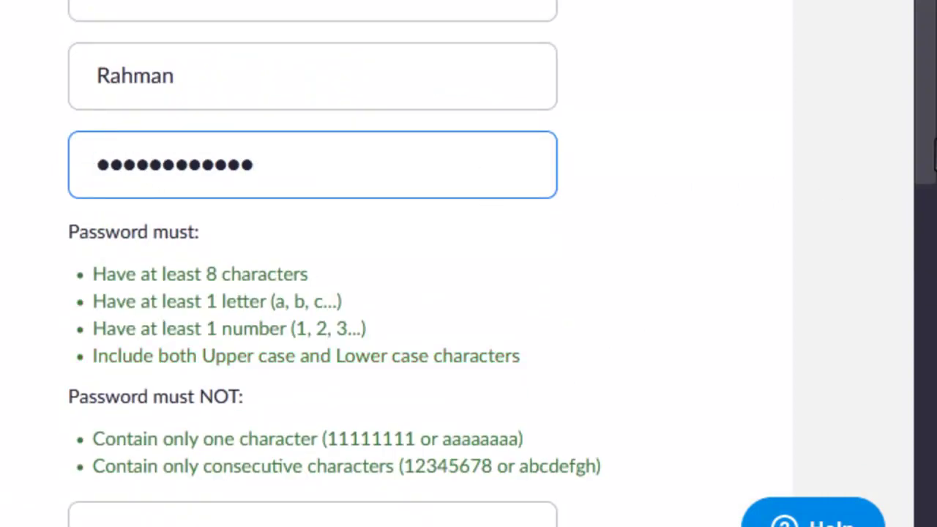
scroll(834, 173, down, 4)
click(116, 276)
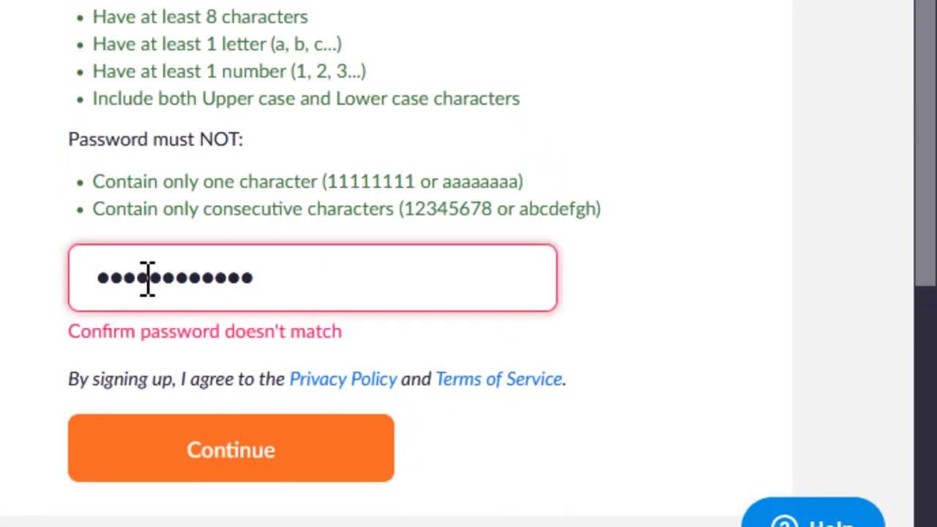
text(A)
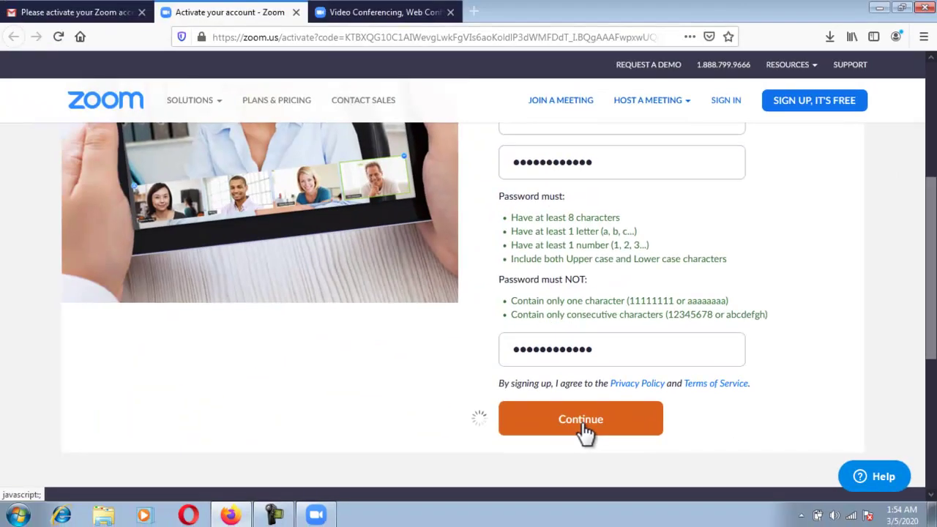
click(241, 472)
Decline saving the login in the browser and skip inviting colleagues
click(358, 146)
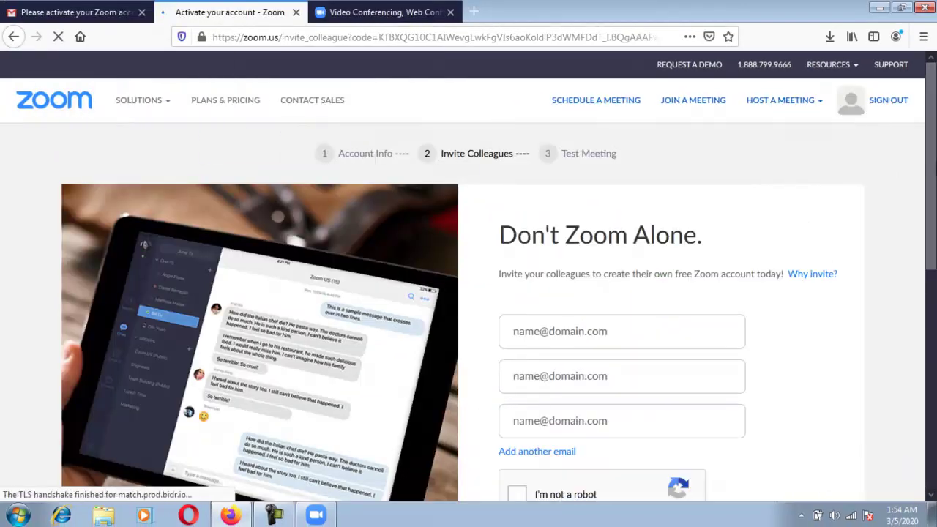
scroll(934, 170, down, 2)
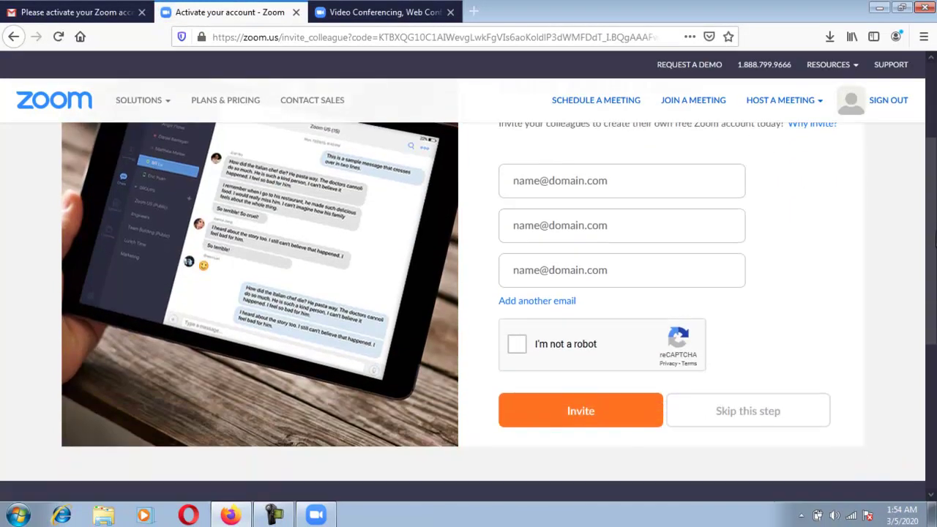
scroll(934, 207, up, 1)
scroll(580, 382, down, 1)
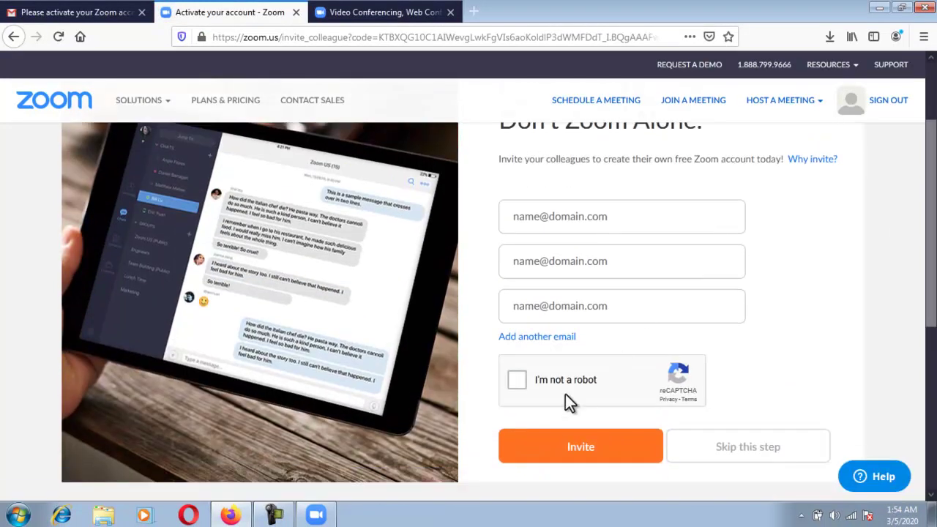
click(731, 447)
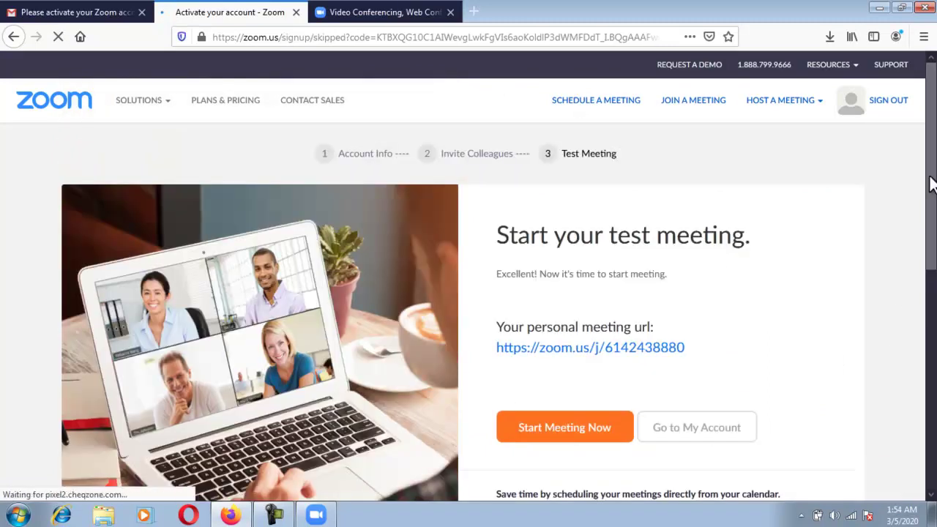
Look through the new account's My Profile page, then return to Gmail
scroll(920, 241, down, 3)
click(703, 233)
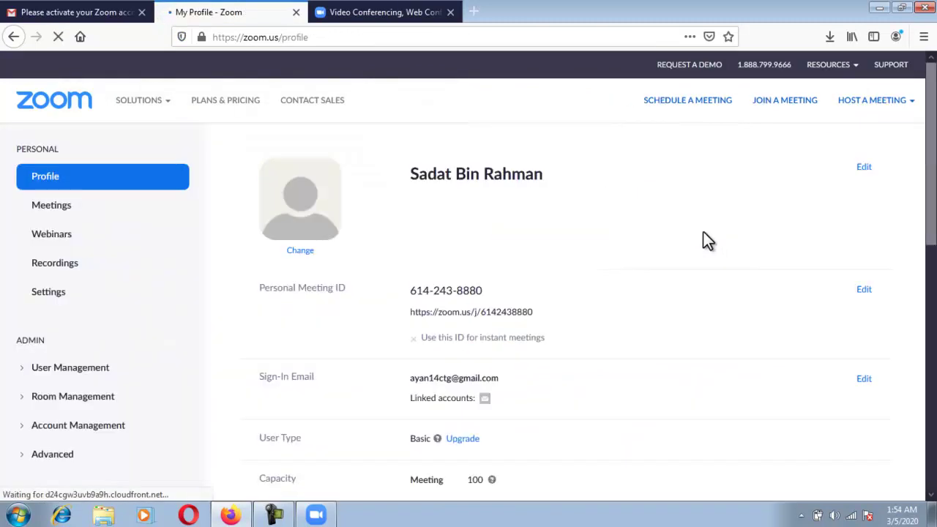
scroll(718, 235, down, 5)
scroll(717, 244, down, 3)
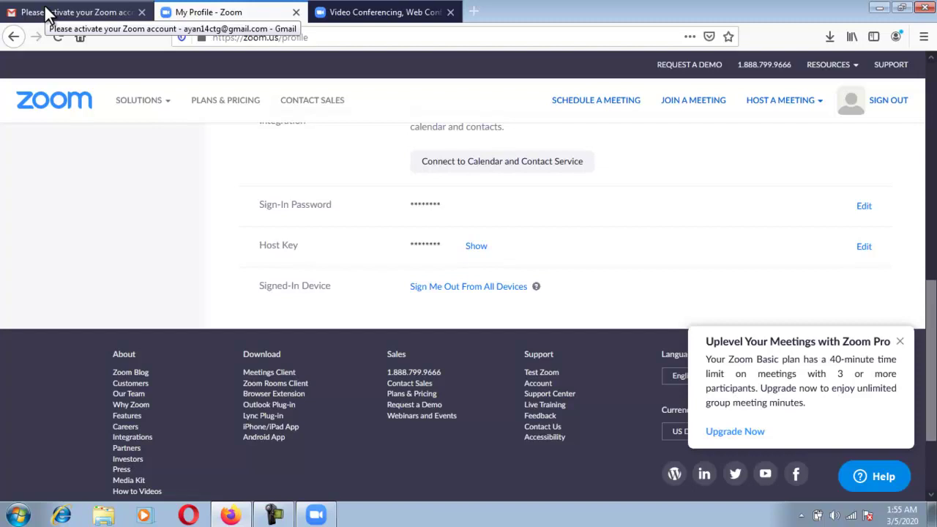
click(69, 12)
Open the 'Please join Zoom meeting in progress' email and copy its meeting join link
click(196, 114)
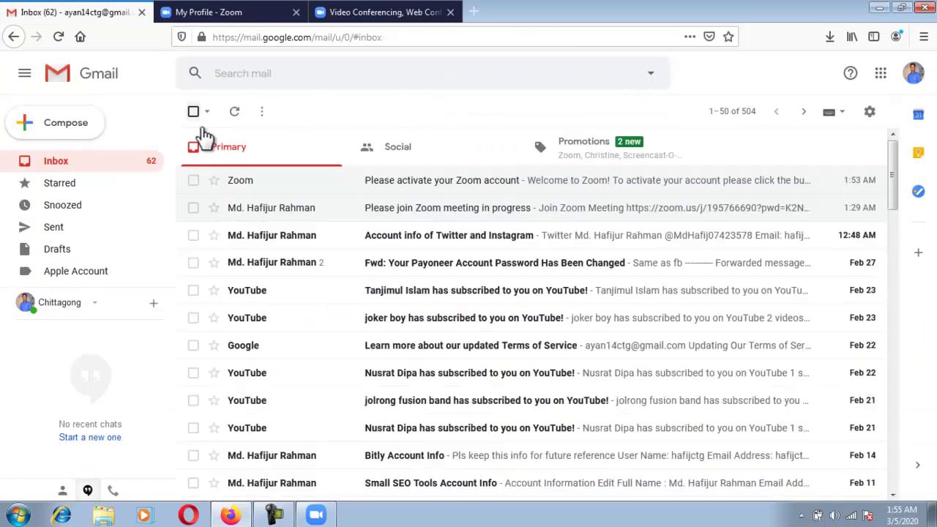
click(420, 217)
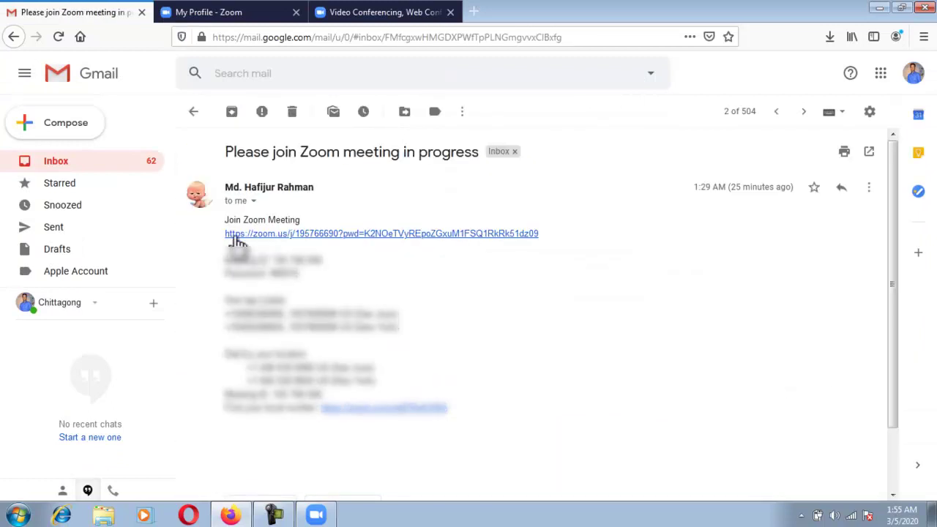
triple_click(294, 247)
click(539, 259)
drag(538, 233, 226, 234)
key(ctrl+c)
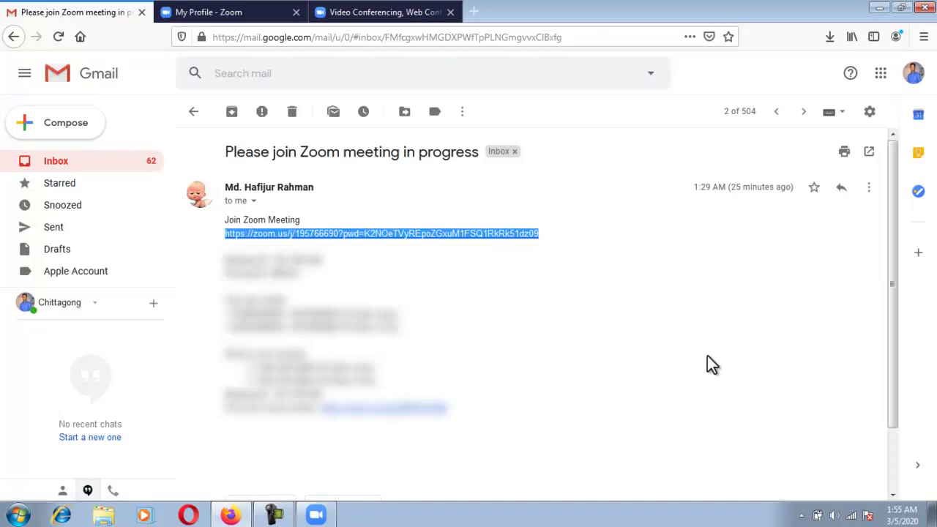
click(393, 13)
click(410, 37)
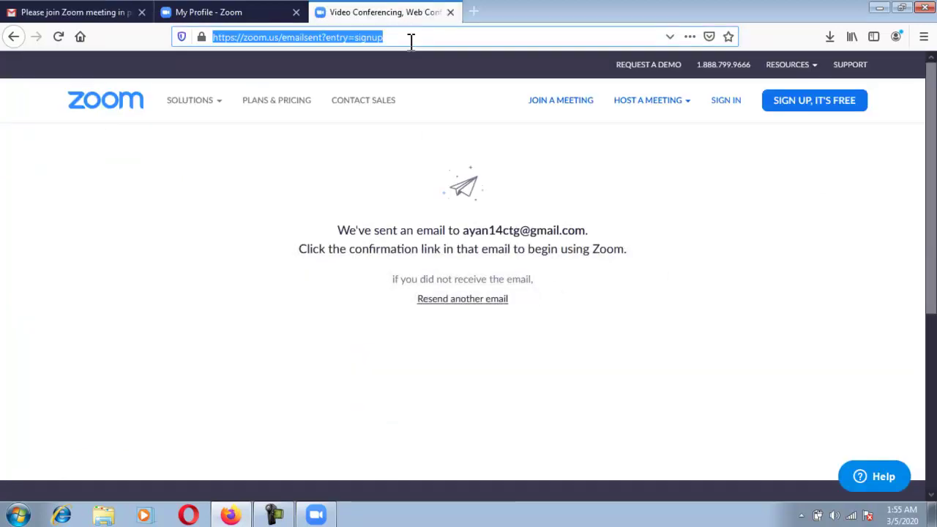
Load the pasted meeting link, then save and run the Zoom launcher file
key(ctrl+v)
click(408, 63)
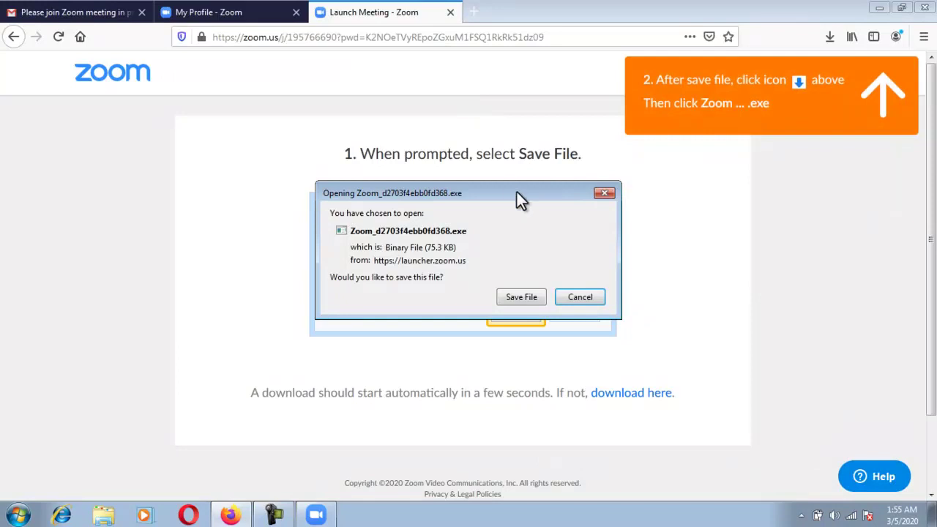
click(534, 298)
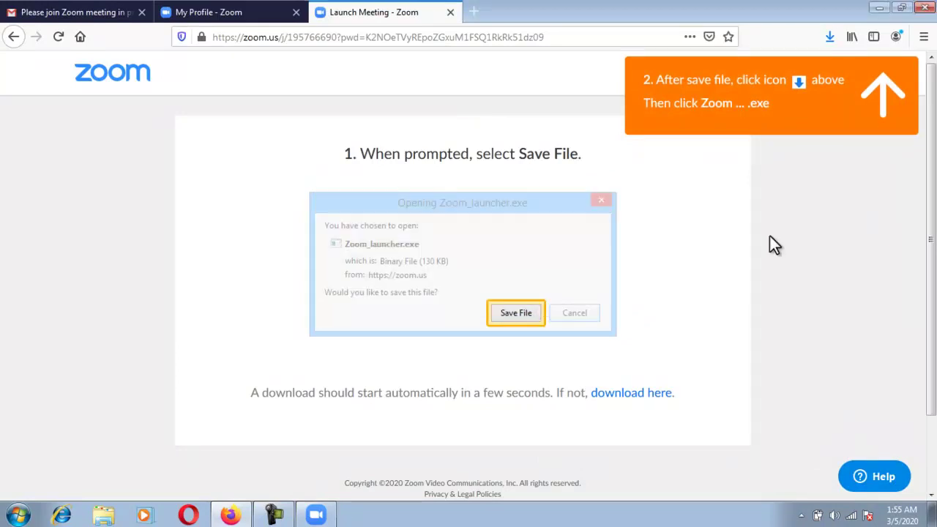
click(829, 38)
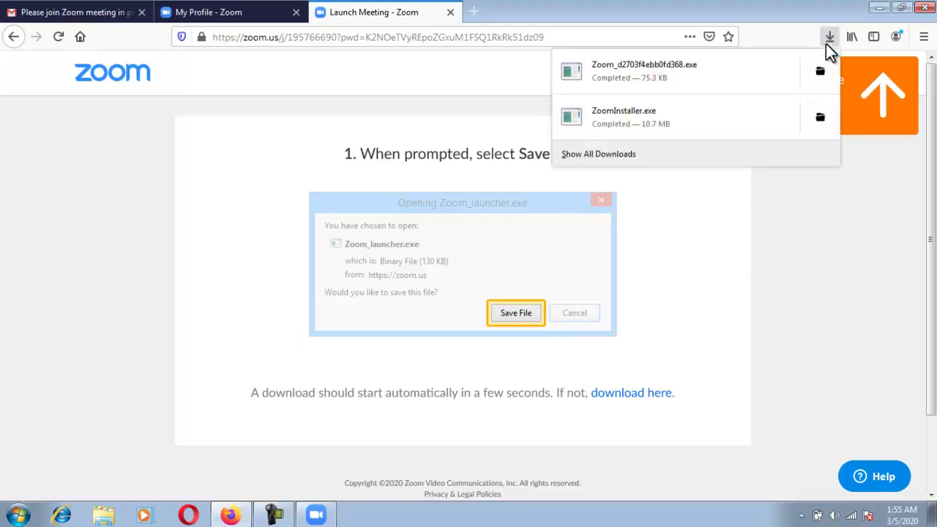
click(733, 74)
click(510, 268)
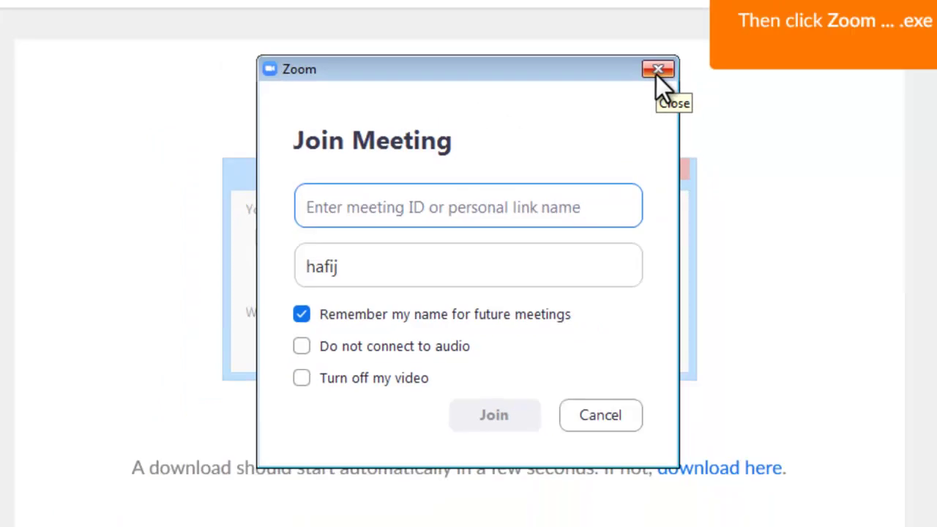
Close the Zoom windows and Launch Meeting tab, then open the meeting link in a new tab
click(708, 19)
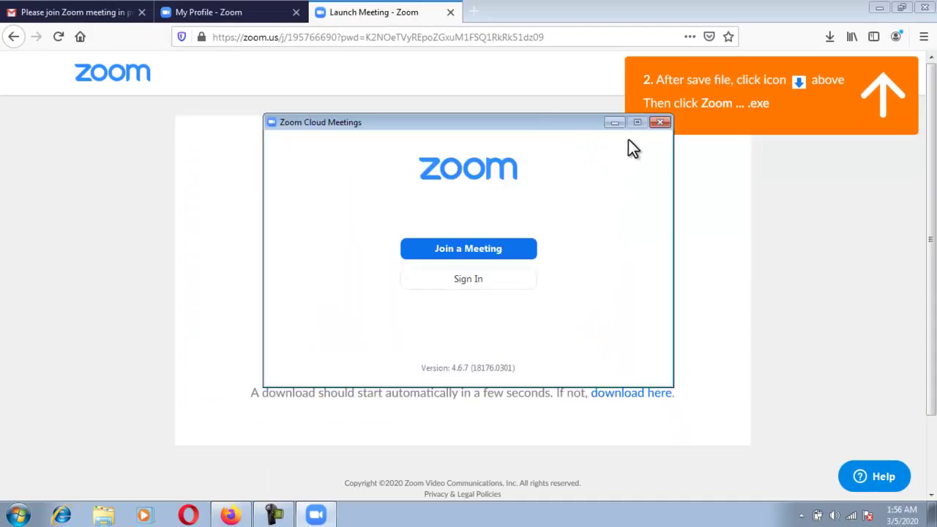
click(659, 123)
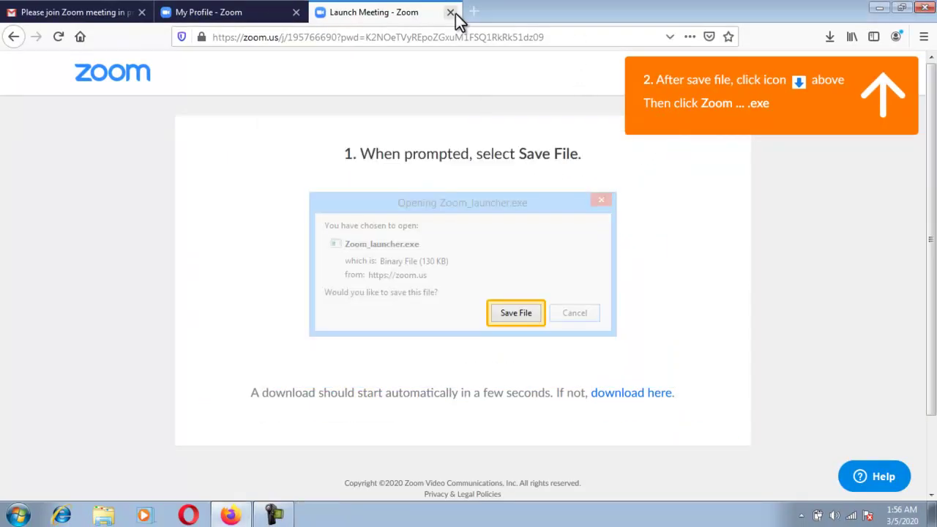
click(450, 11)
key(ctrl+t)
key(ctrl+v)
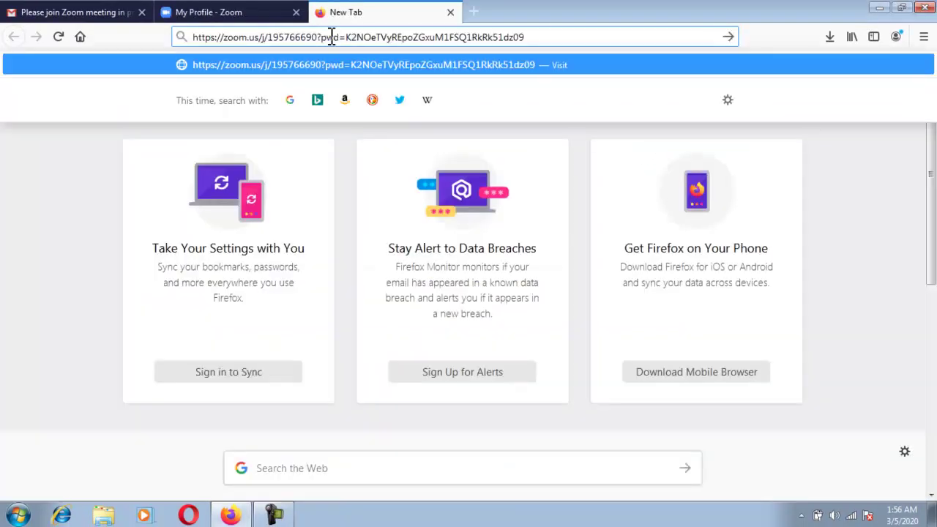
key(Return)
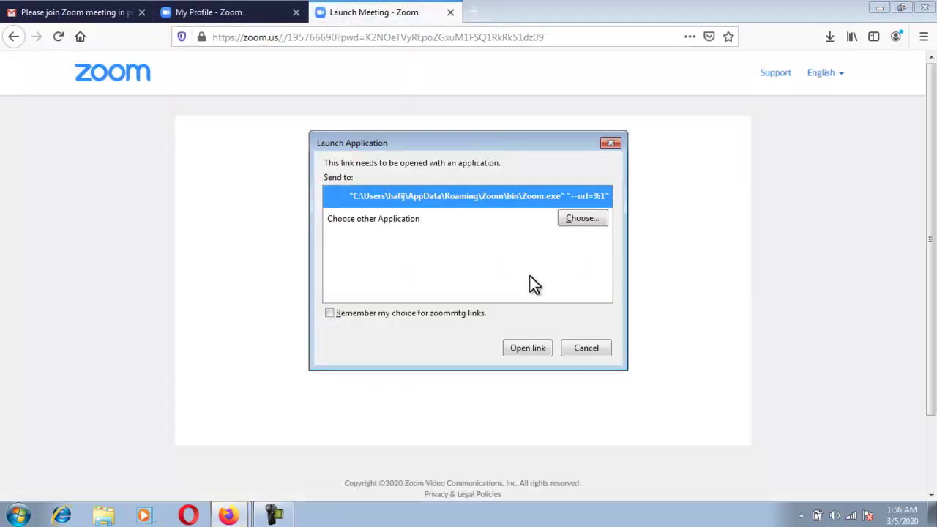
Join the meeting without video on computer audio, test the camera, and mute then unmute
click(528, 349)
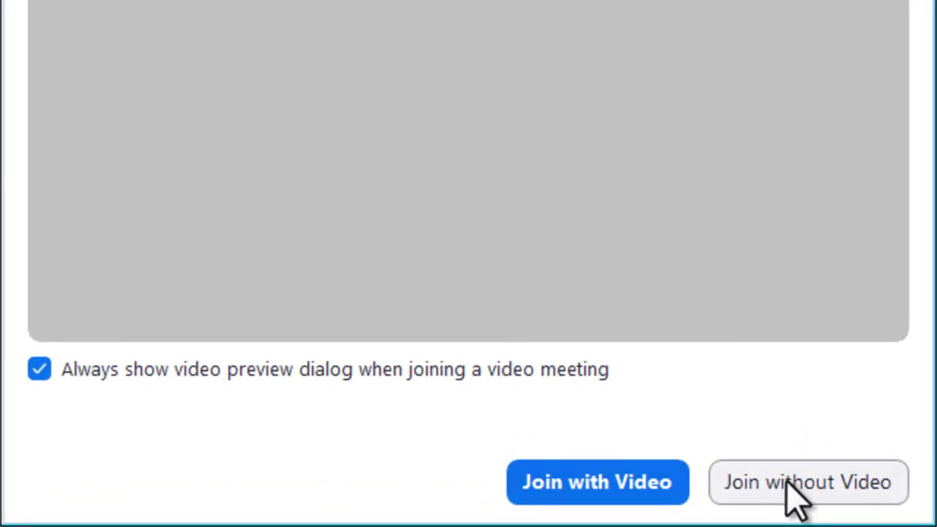
click(788, 485)
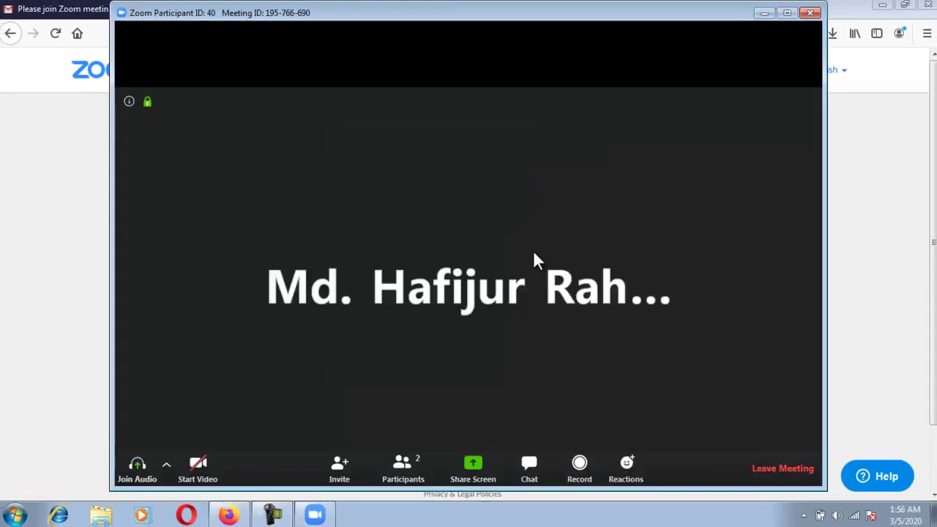
click(464, 247)
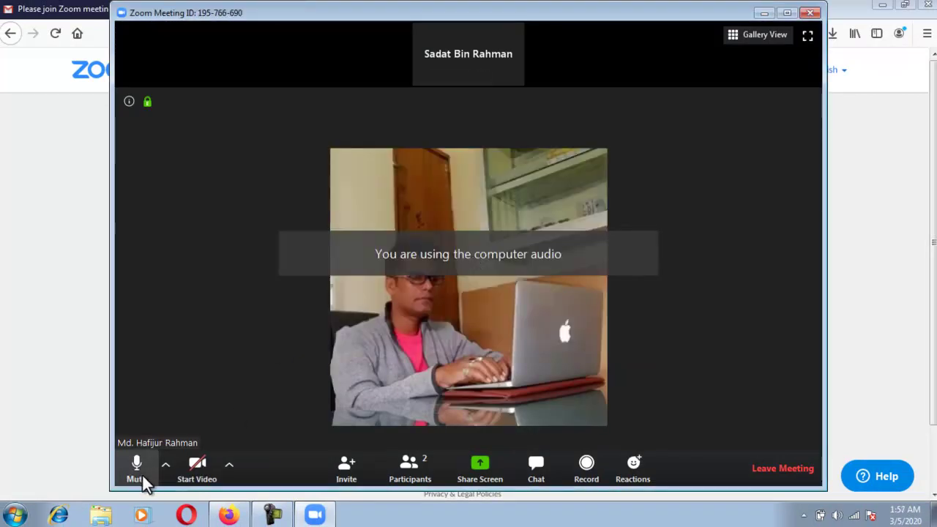
click(203, 472)
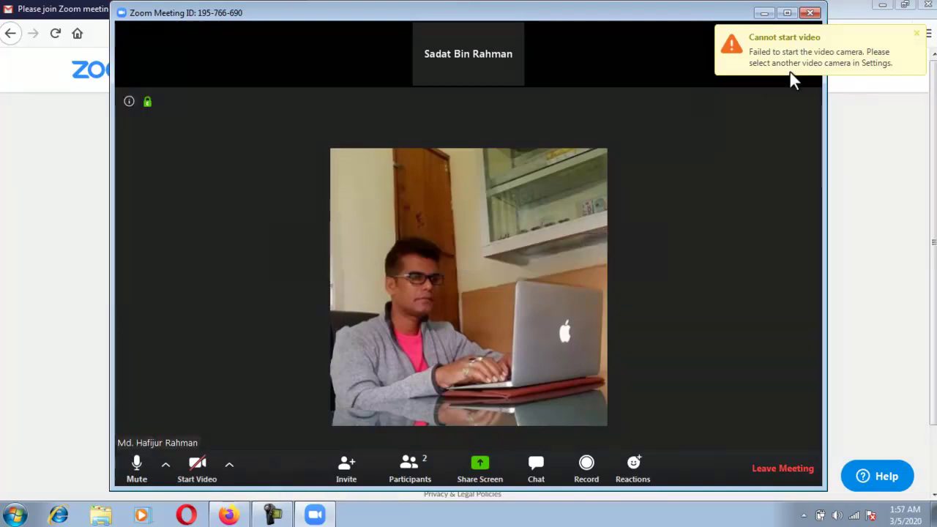
click(139, 467)
click(150, 461)
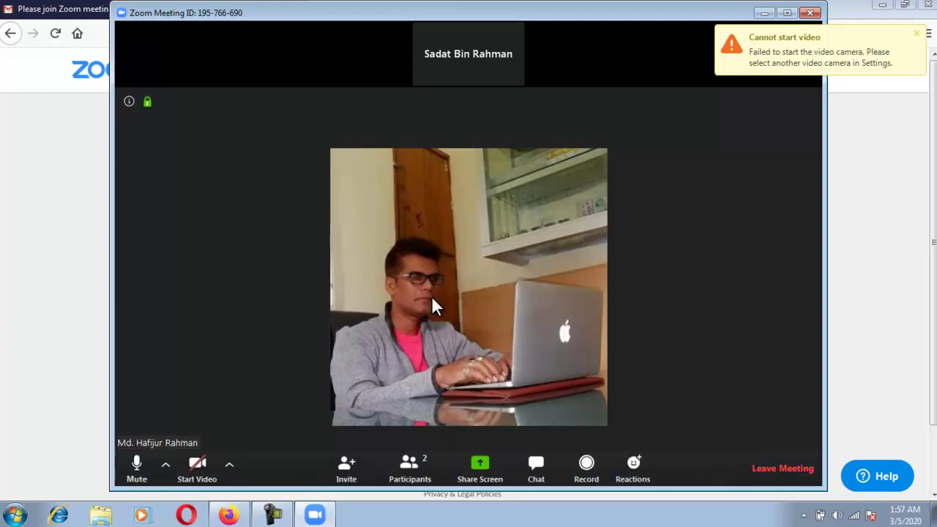
Check the invite options, show the participants list, and raise and lower your hand twice
click(347, 469)
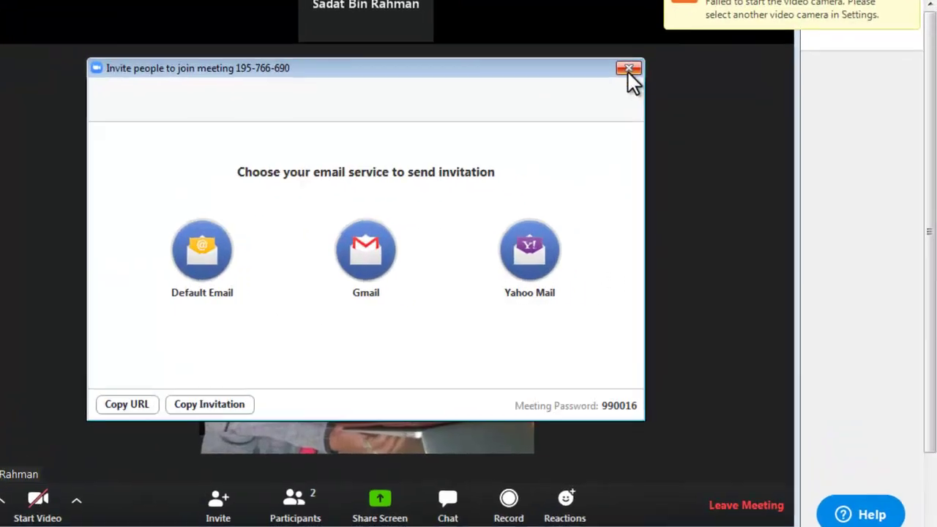
click(685, 107)
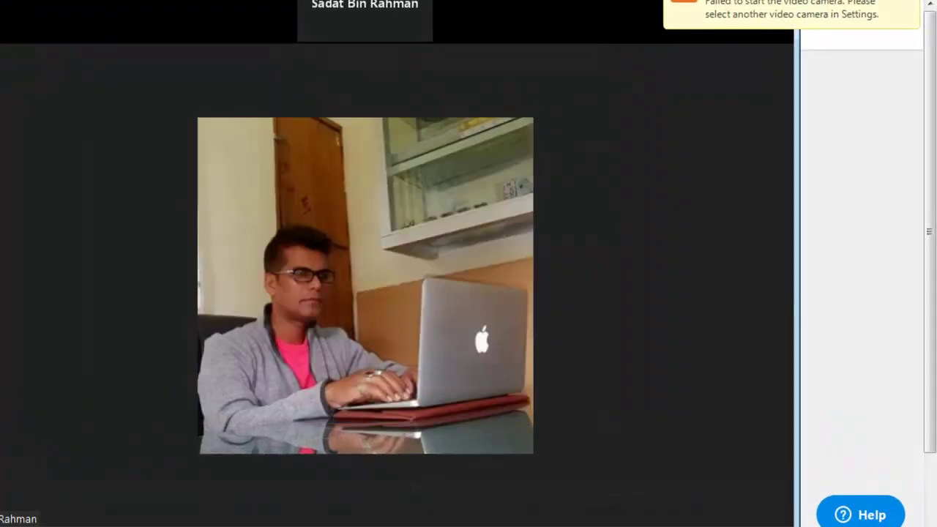
click(412, 468)
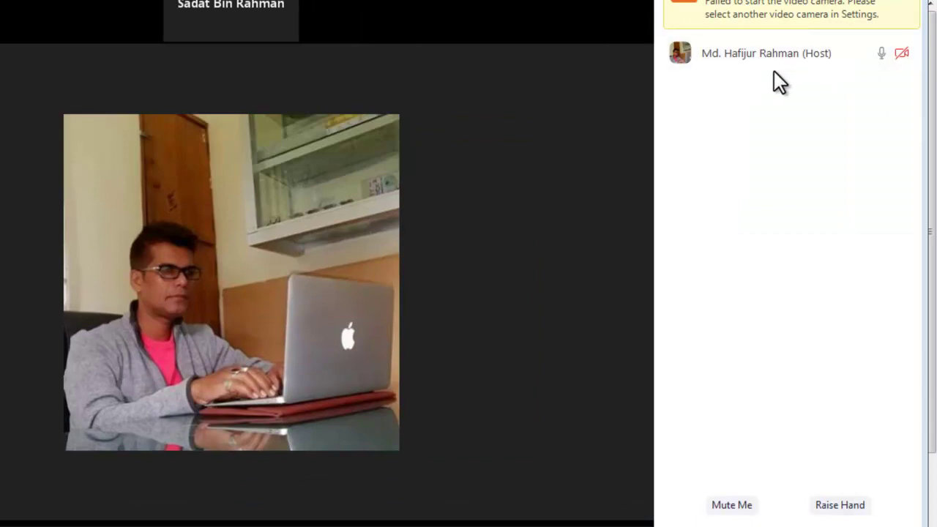
click(852, 509)
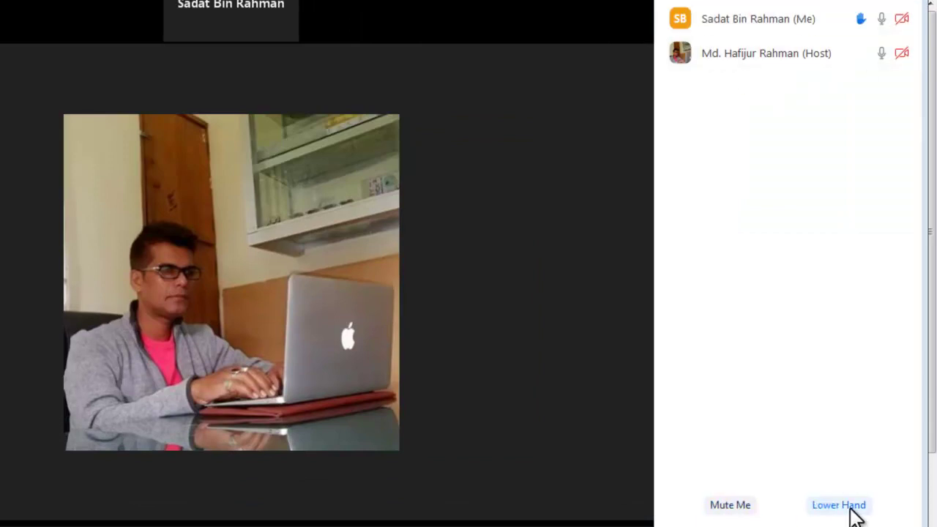
click(850, 510)
click(851, 510)
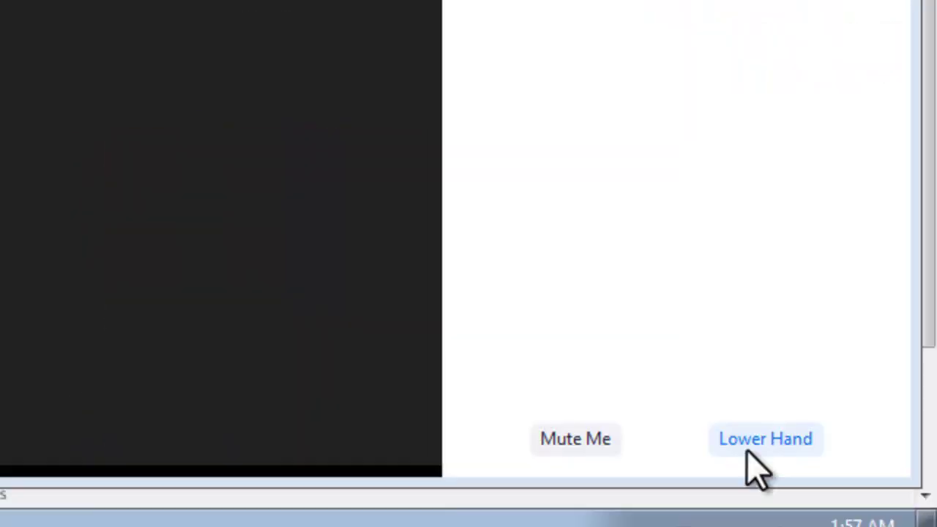
click(836, 506)
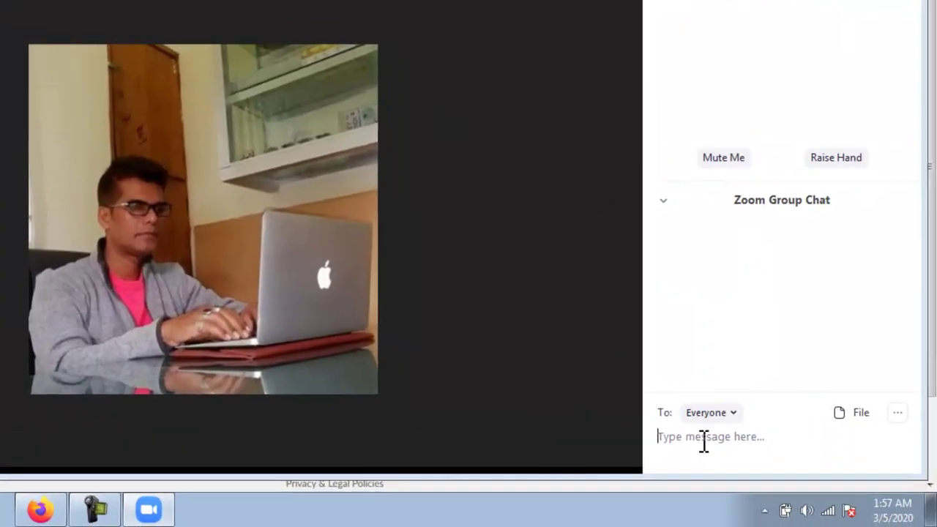
Send 'Hello' to everyone in the meeting chat and bring up the reactions
text(Hello)
key(Return)
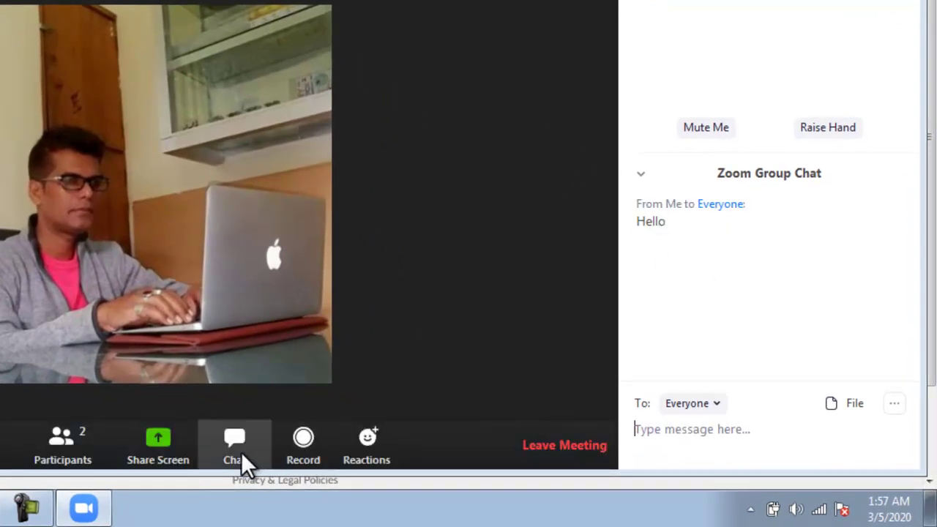
click(368, 459)
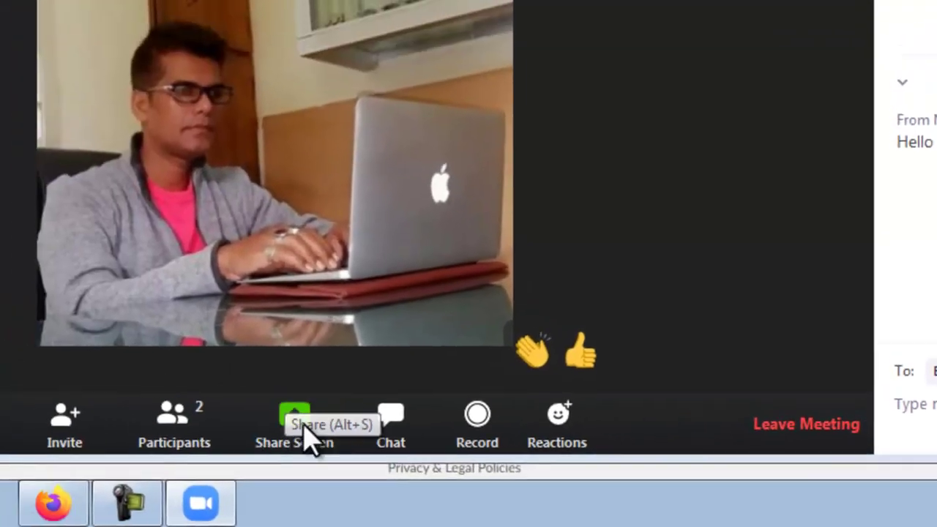
click(157, 406)
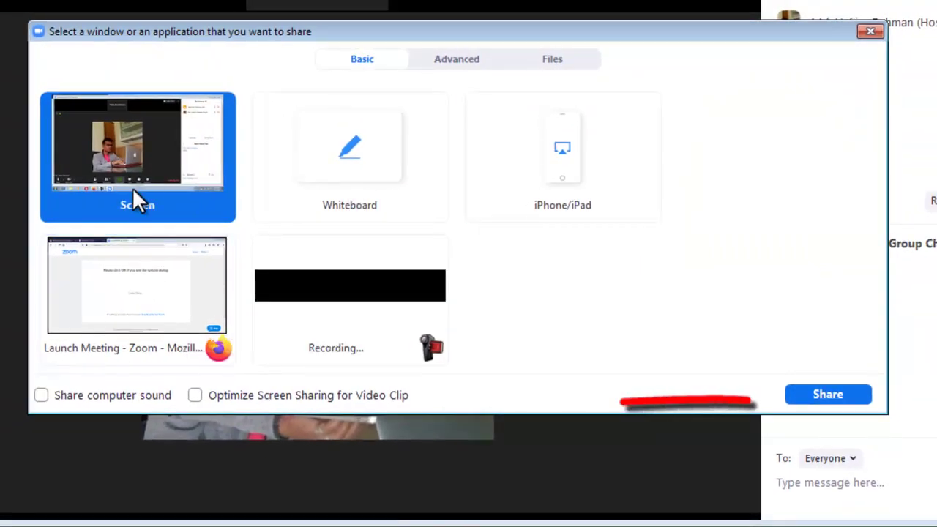
Share the entire screen and give the host mouse and keyboard control of it
click(816, 397)
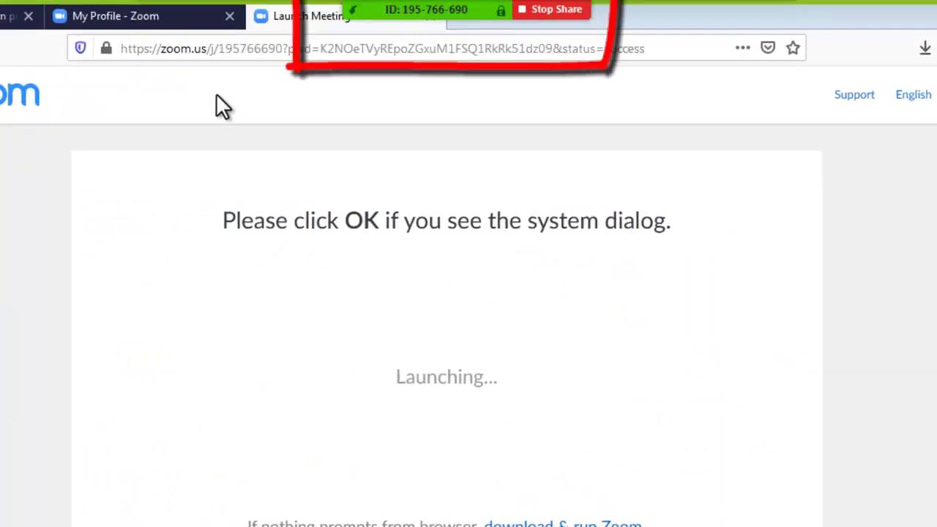
click(322, 7)
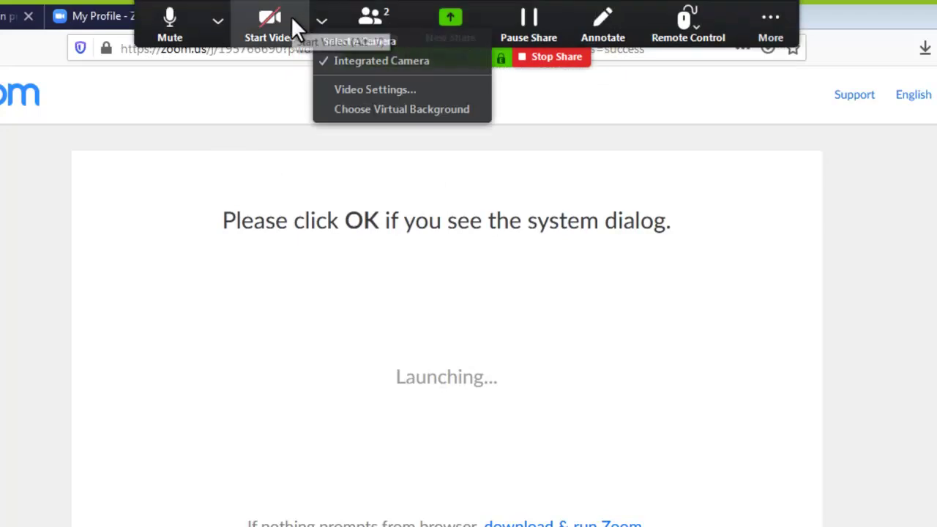
click(700, 31)
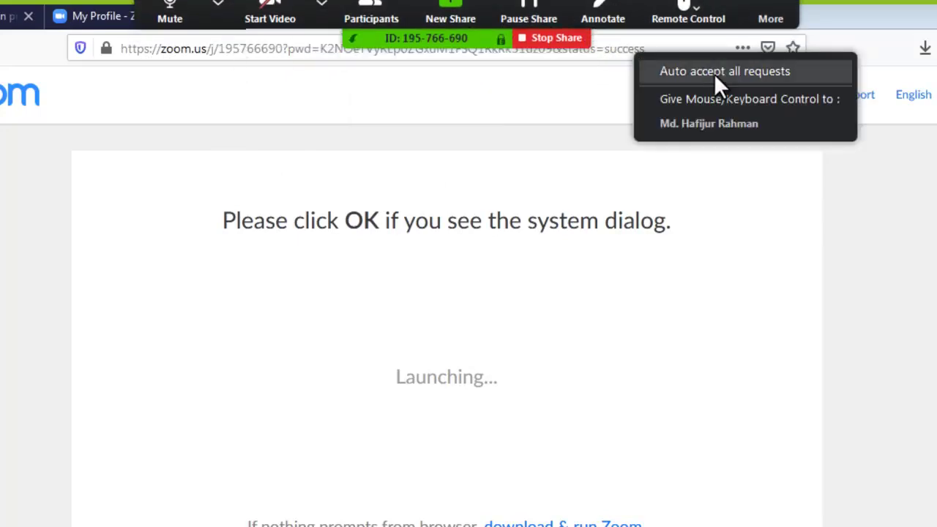
click(701, 123)
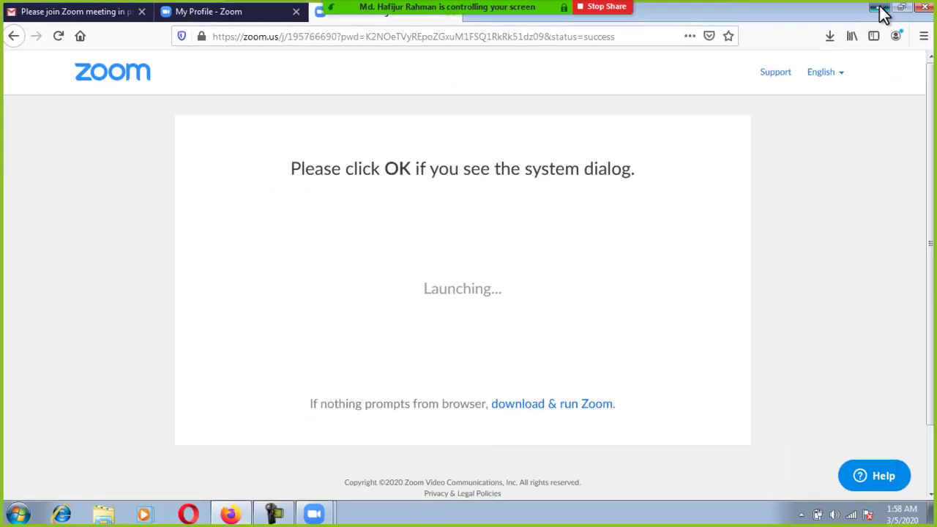
Minimise Firefox so the shared screen shows only the desktop, then refresh the desktop
click(878, 13)
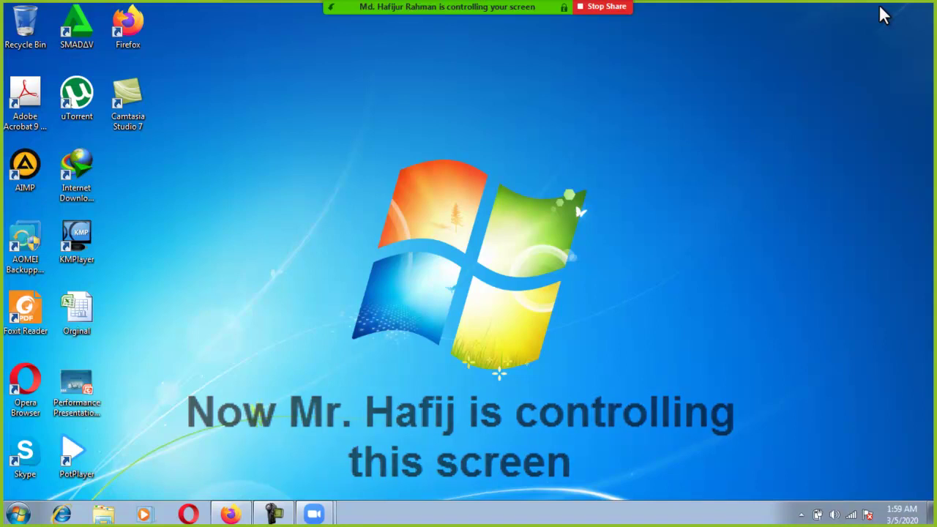
right_click(675, 212)
click(718, 251)
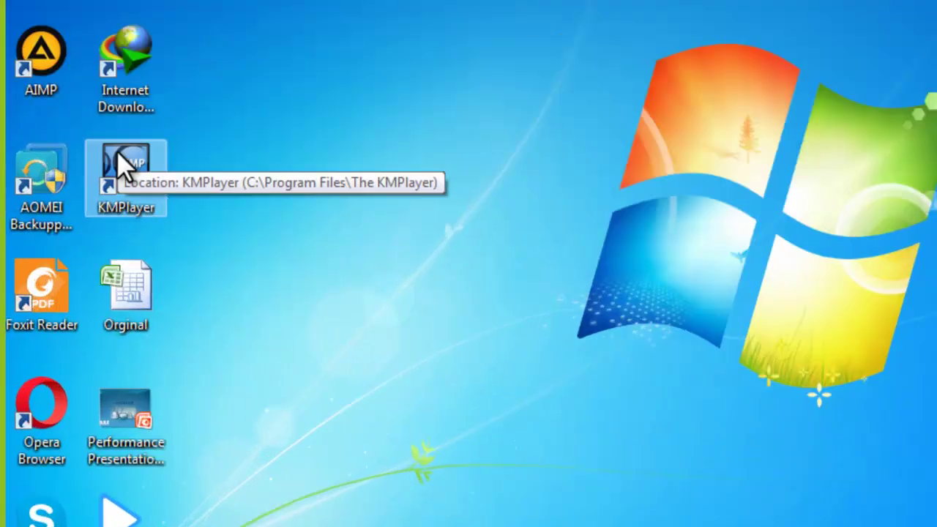
Play 'Shudhu Tore with Zooel' from My Music in KMPlayer, pause at 00:09, then minimise the player
double_click(119, 155)
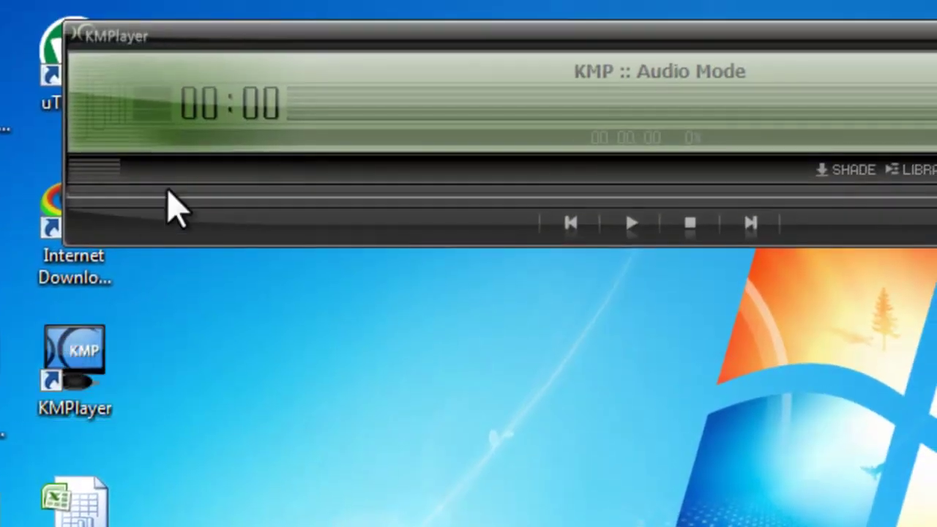
click(649, 172)
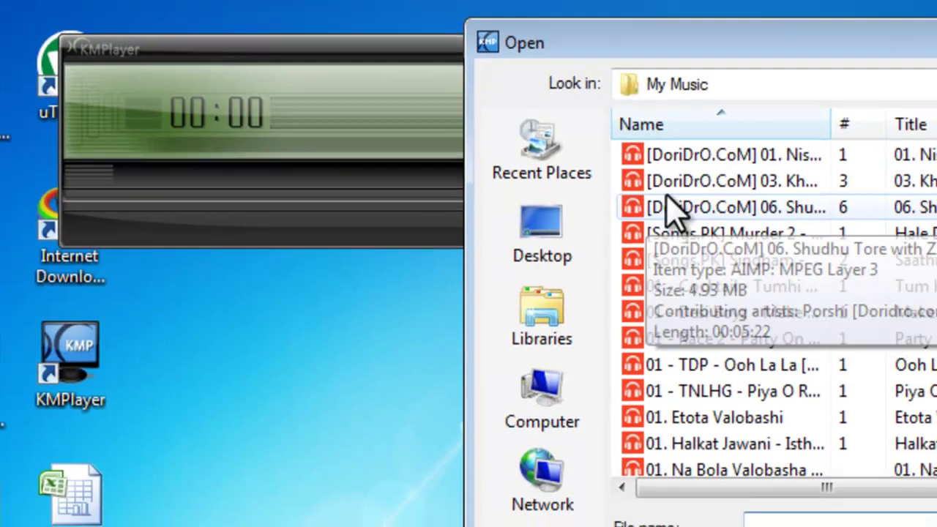
click(684, 203)
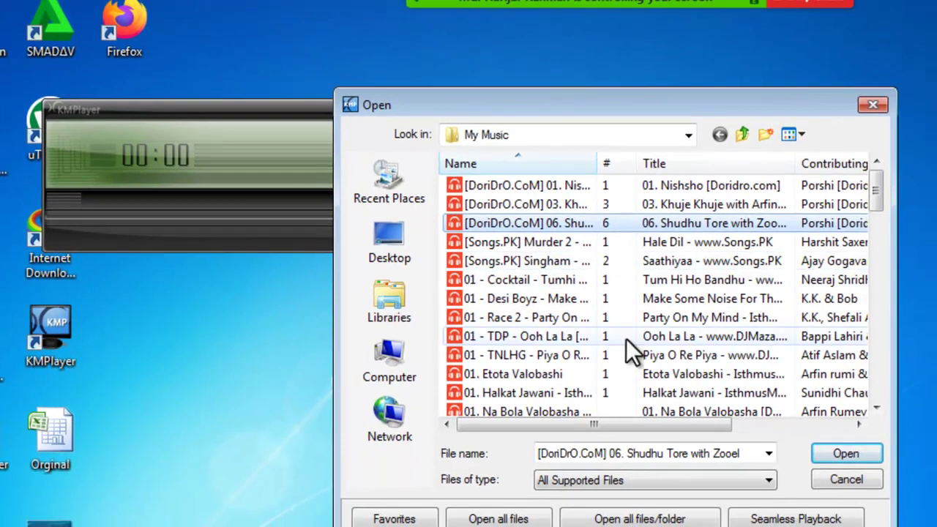
click(845, 457)
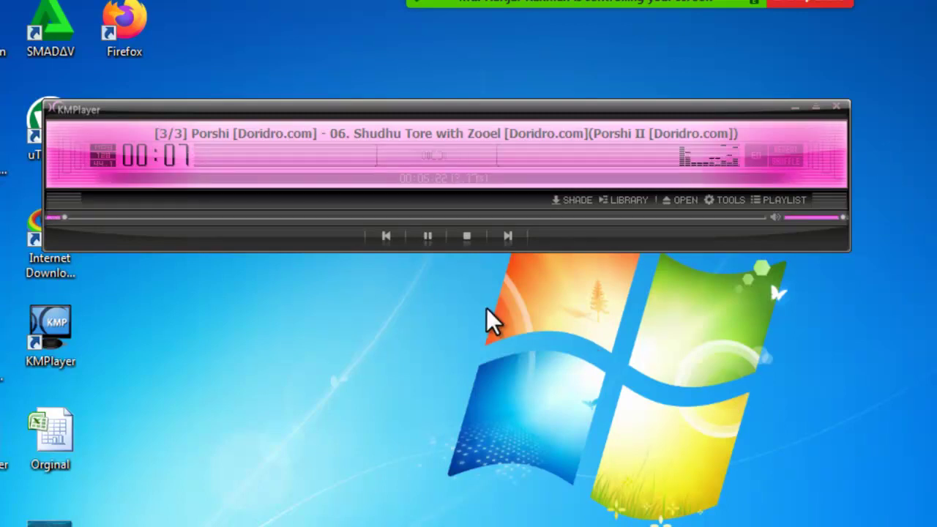
click(427, 236)
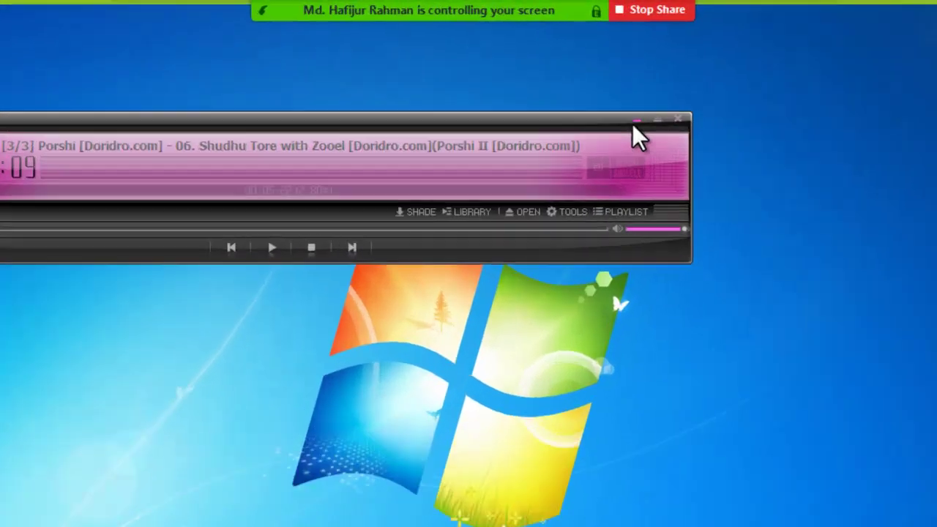
click(636, 121)
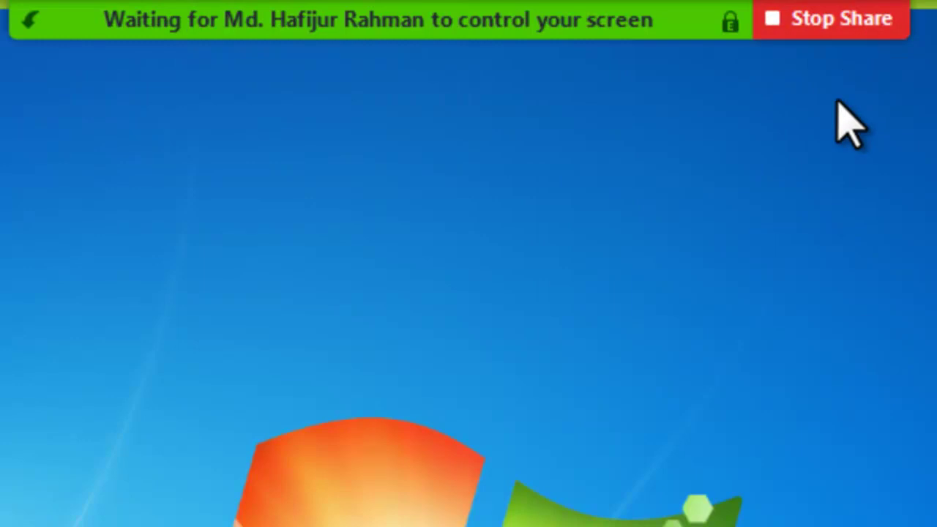
Stop the screen share, leave the meeting, and close KMPlayer's New Version is Available notice
click(842, 30)
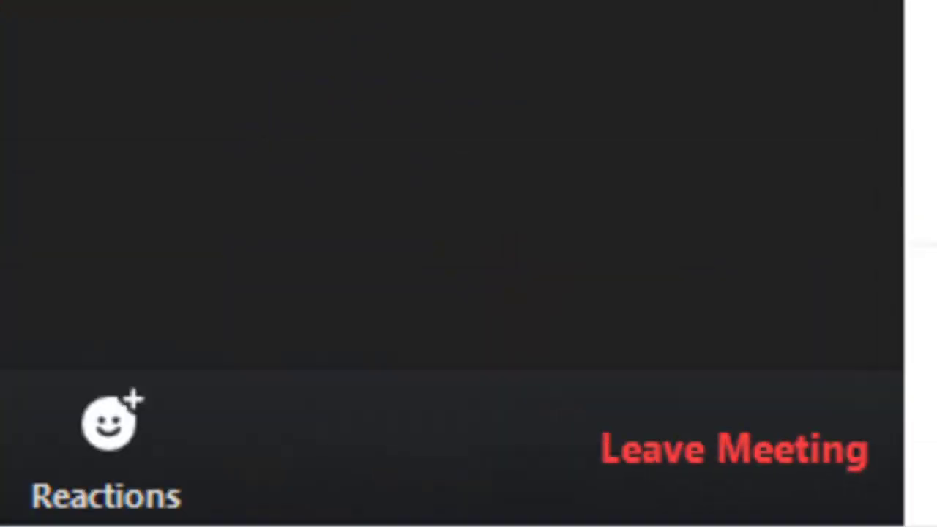
click(734, 449)
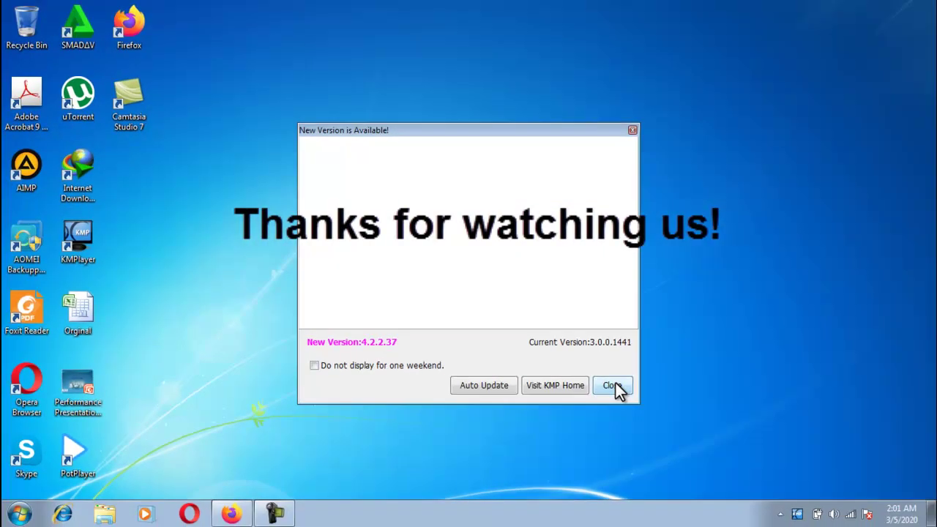
click(612, 386)
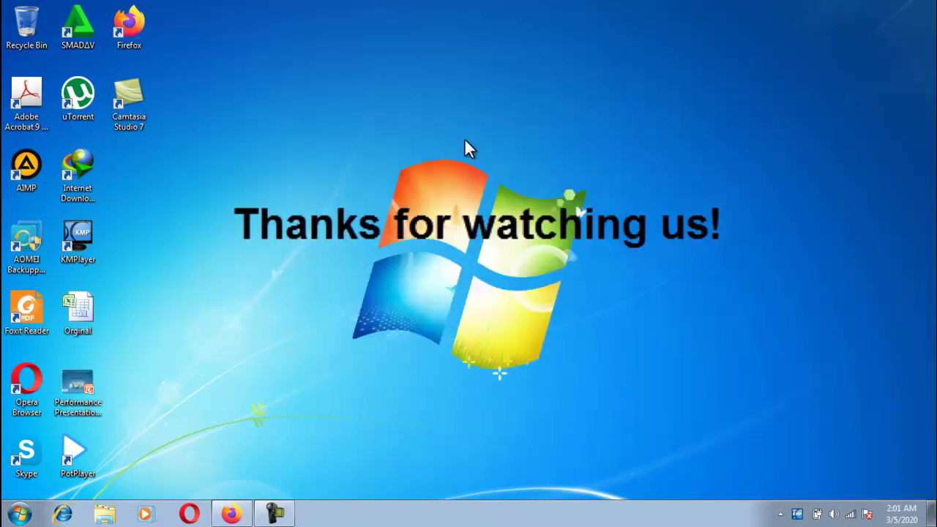